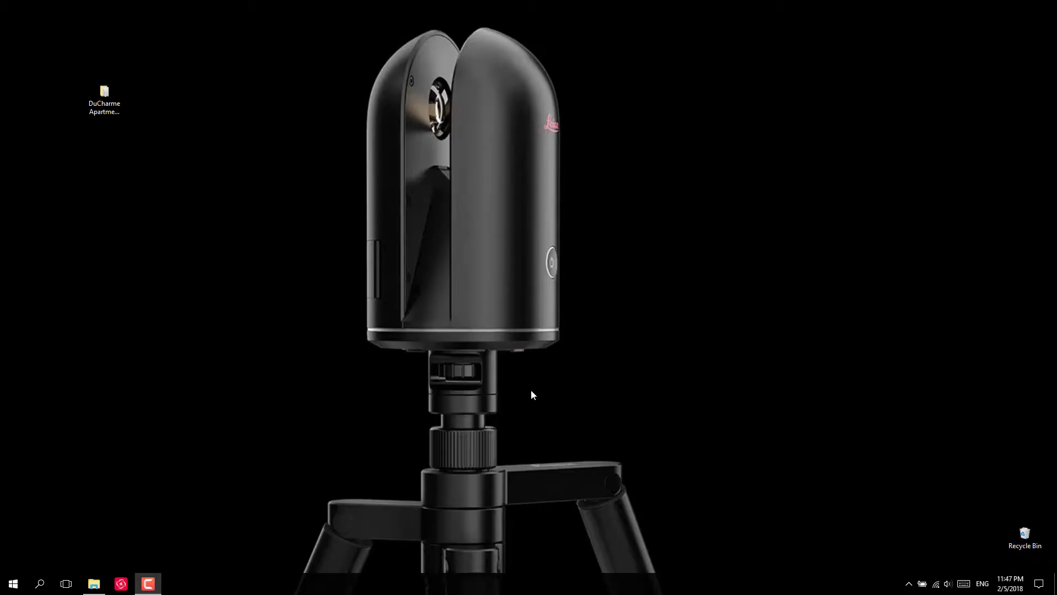
Launch Cyclone REGISTER 360 and create a new project named 'Detroit Apartment'
double_click(104, 98)
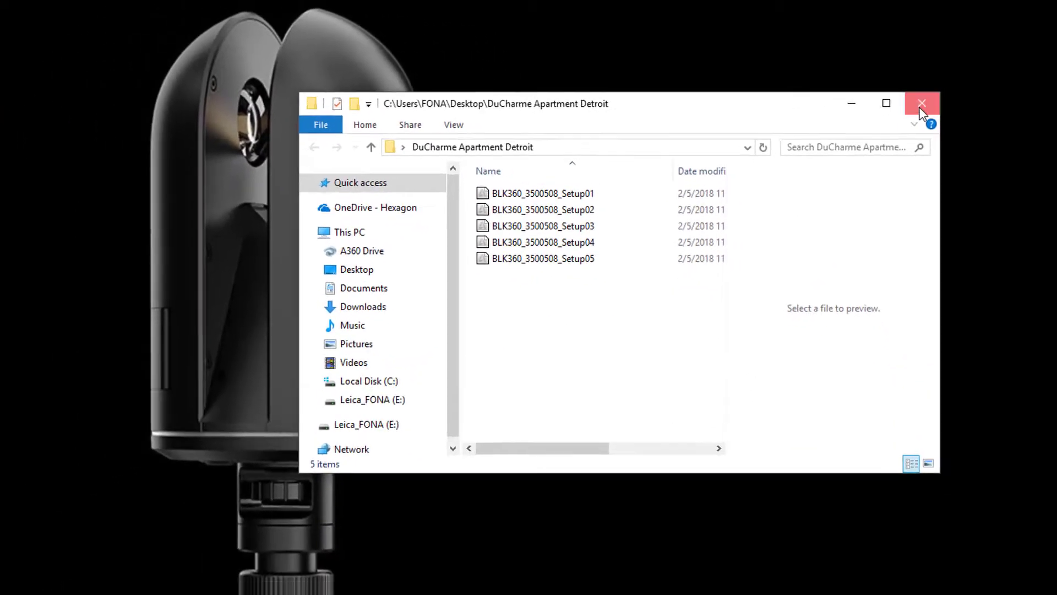
click(926, 107)
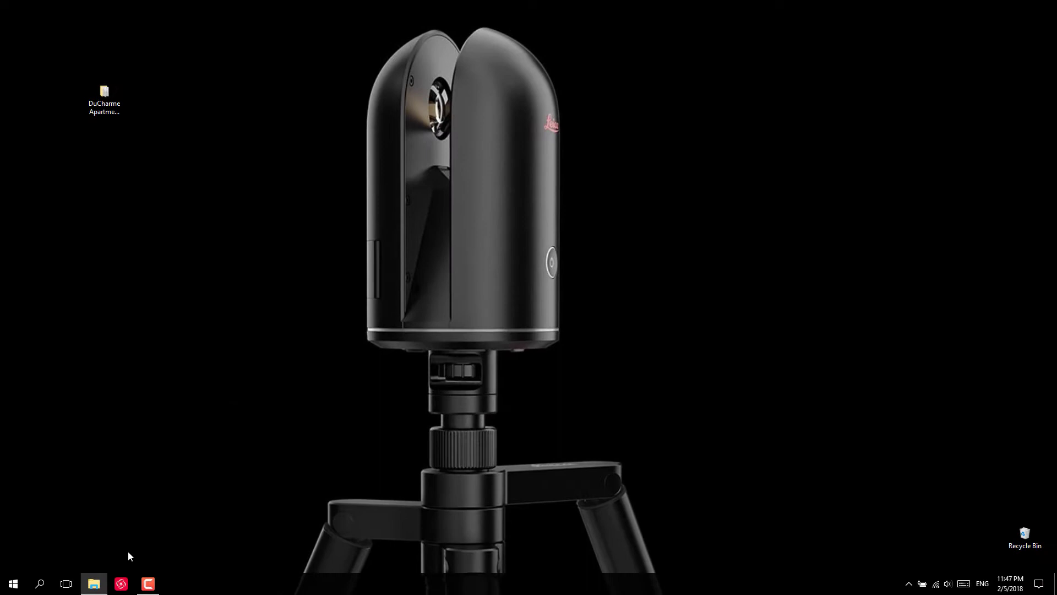
click(121, 583)
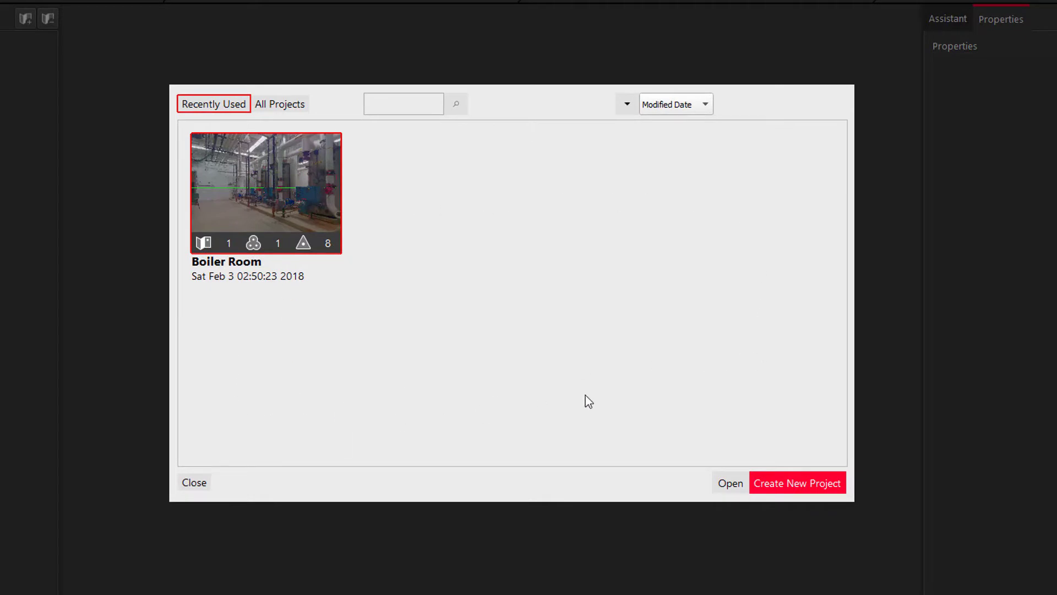
click(766, 482)
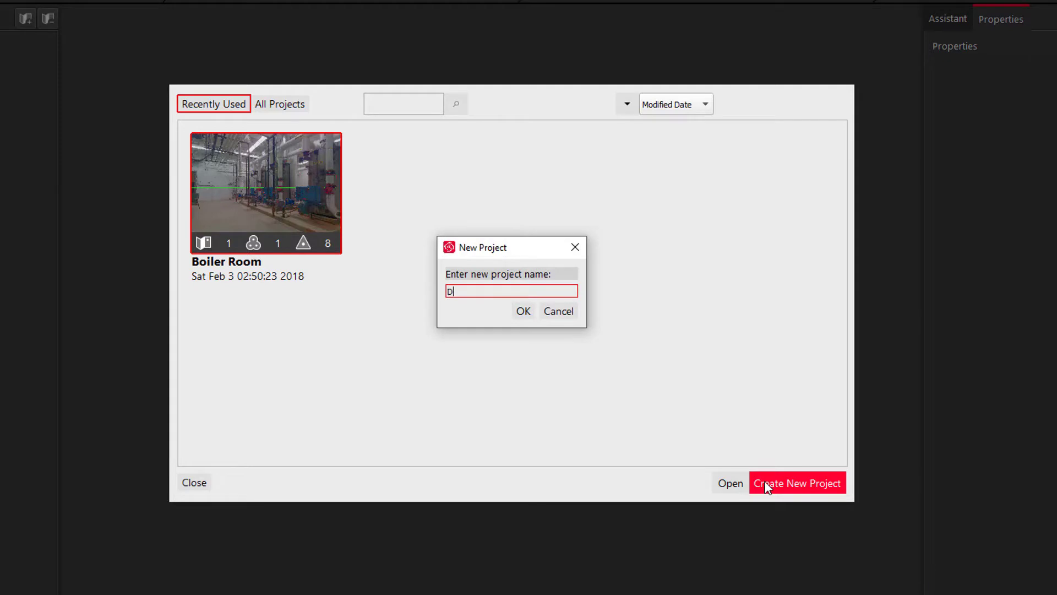
text(Detroit Apartment)
key(Return)
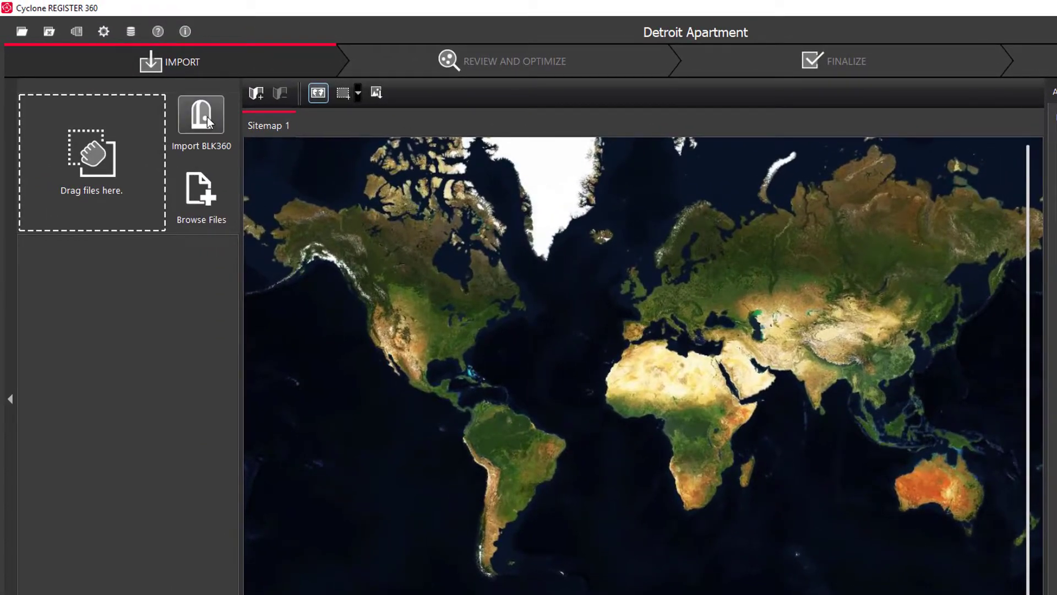
Queue the five BLK360 setups from the DuCharme Apartment Detroit folder for import into Sitemap 1
click(207, 117)
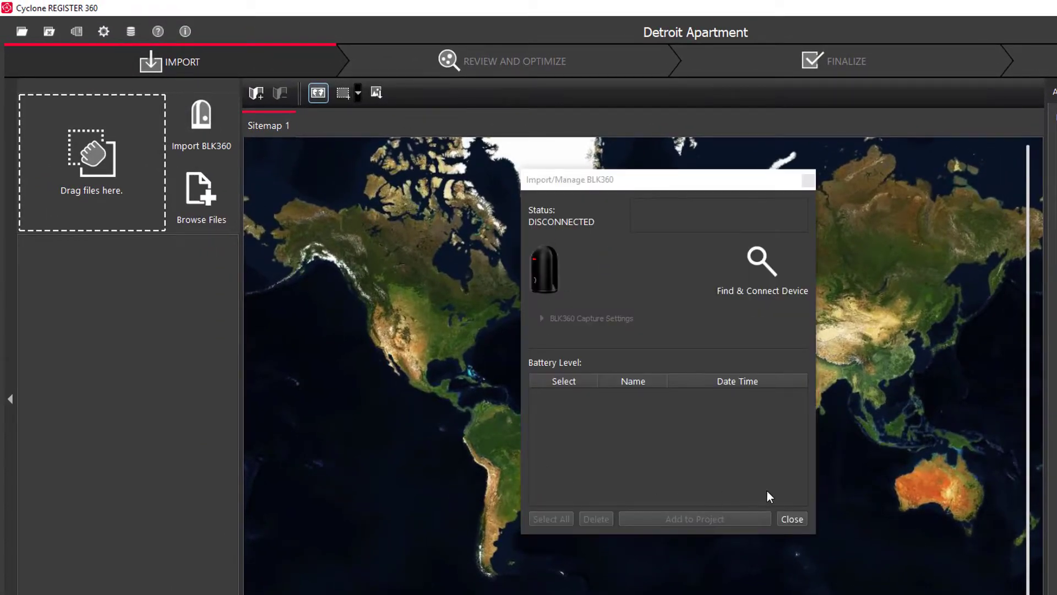
click(809, 180)
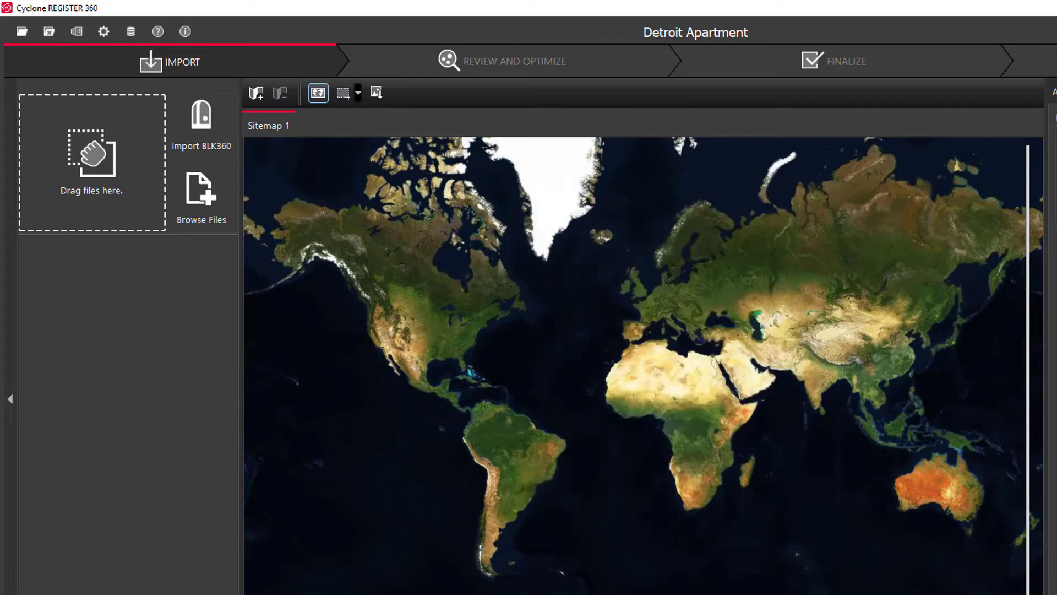
click(311, 584)
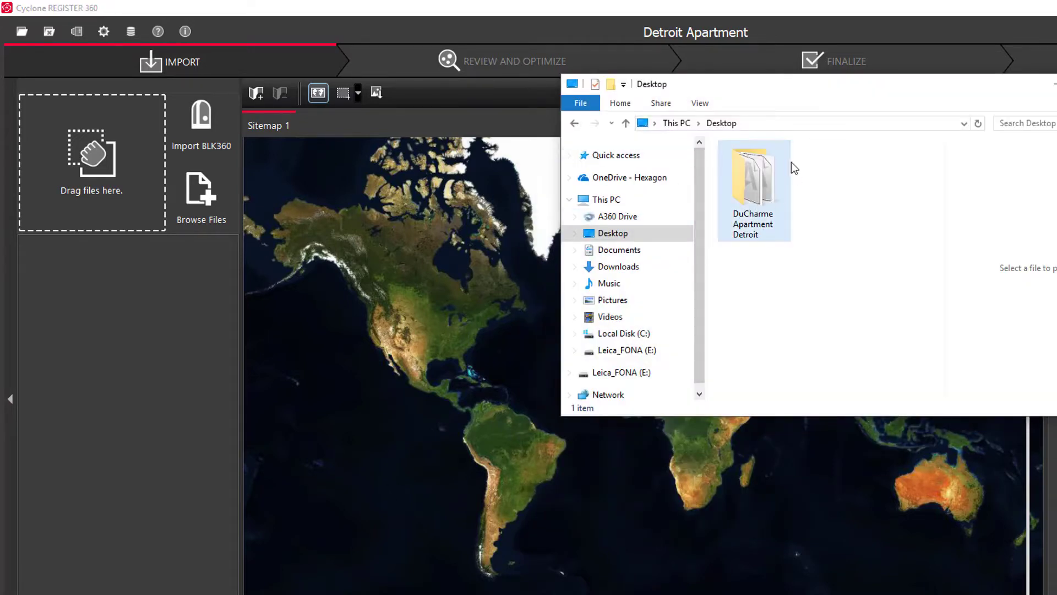
drag(767, 196, 102, 193)
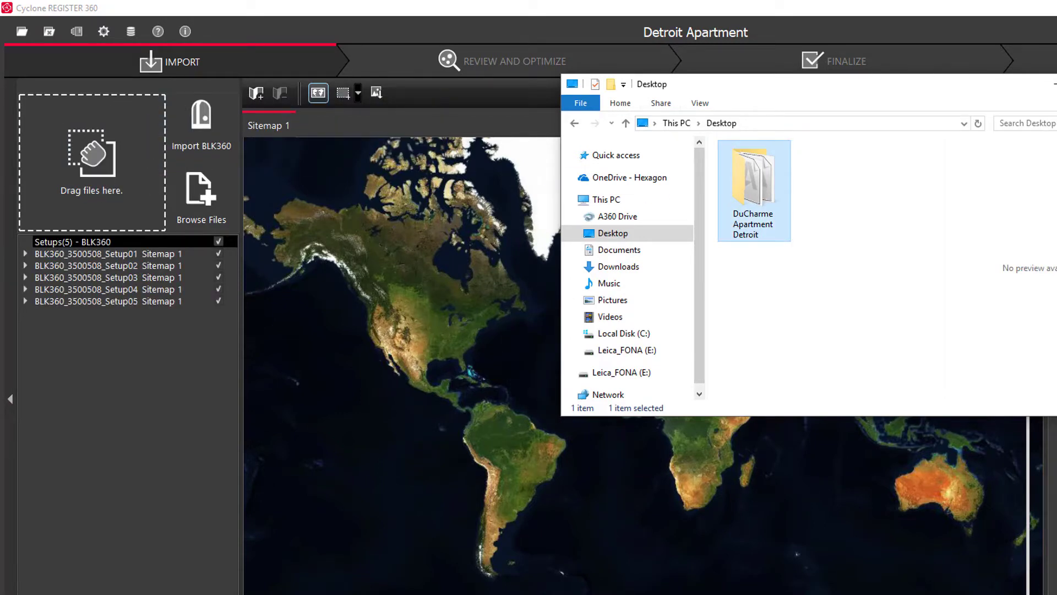
click(197, 283)
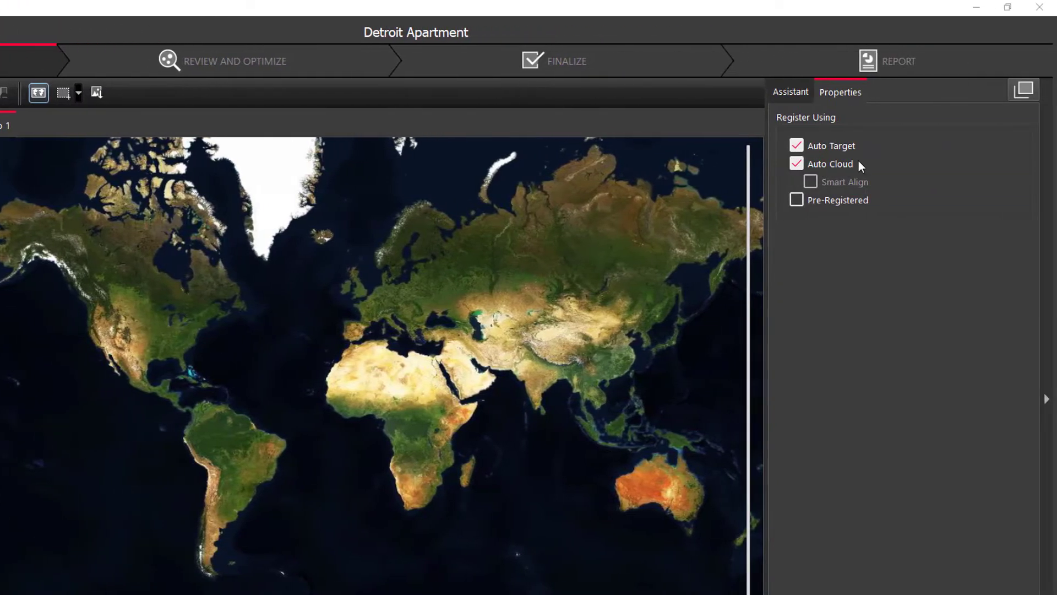
Turn off Auto Target, keep Auto Cloud on, and import the five setups
click(799, 146)
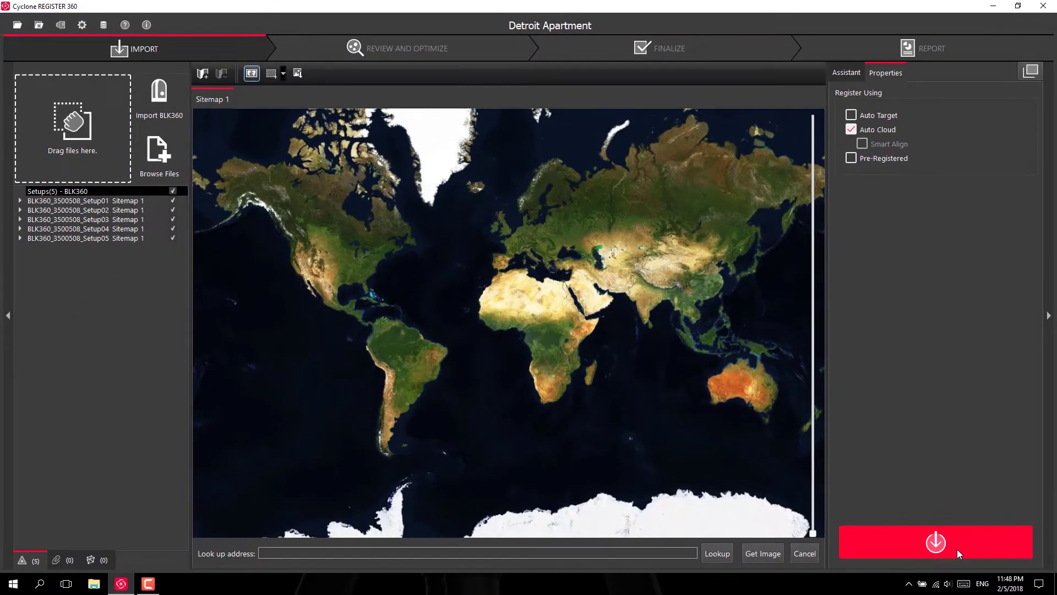
click(957, 550)
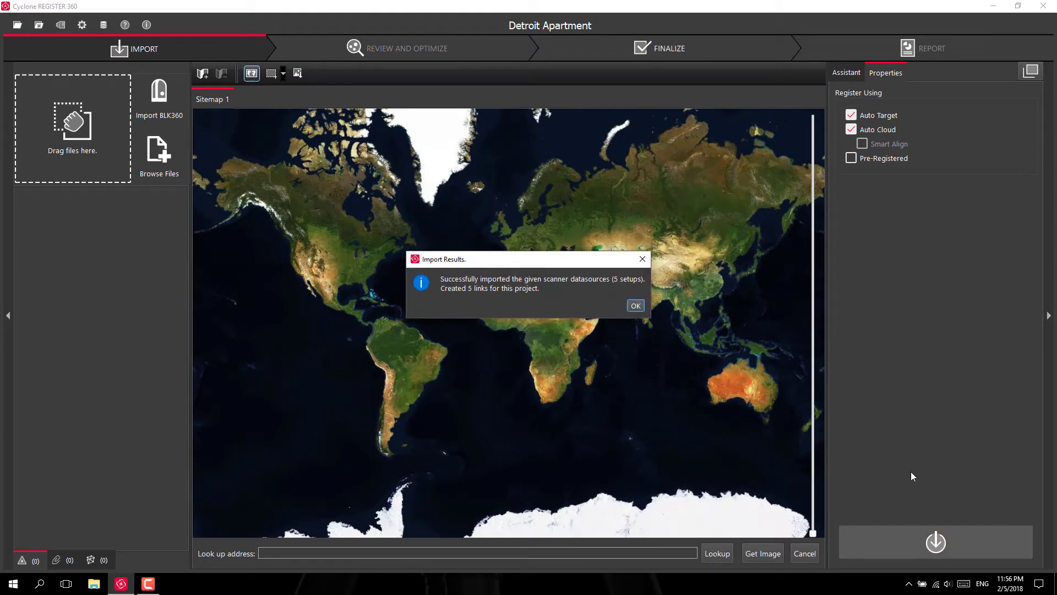
Dismiss the import results, zoom the Bundle 1 sitemap, and display Setup02's details and photo
click(637, 306)
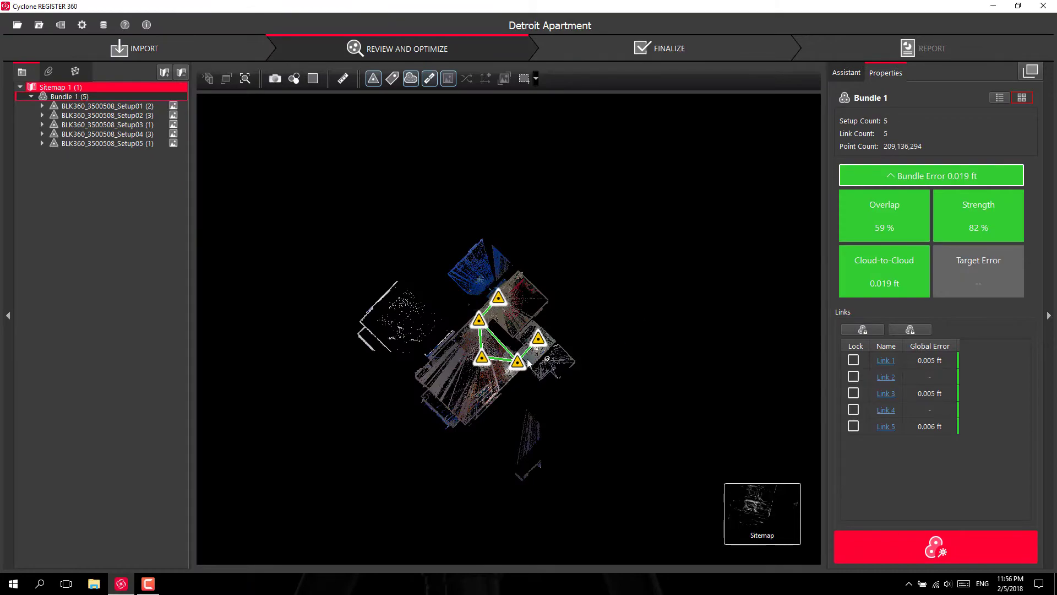
scroll(526, 352, up, 5)
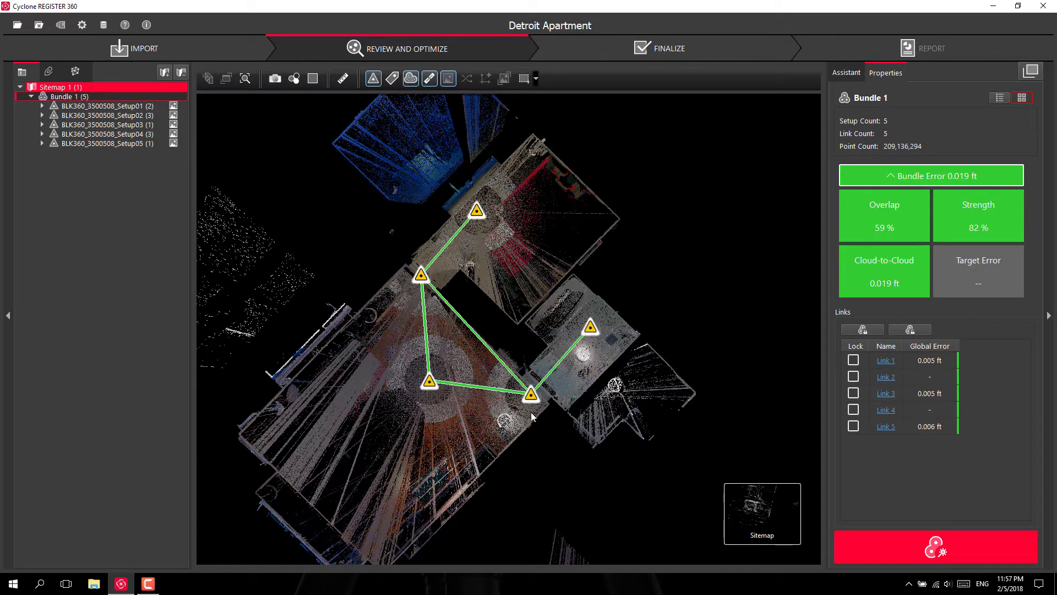
scroll(531, 412, down, 2)
click(532, 396)
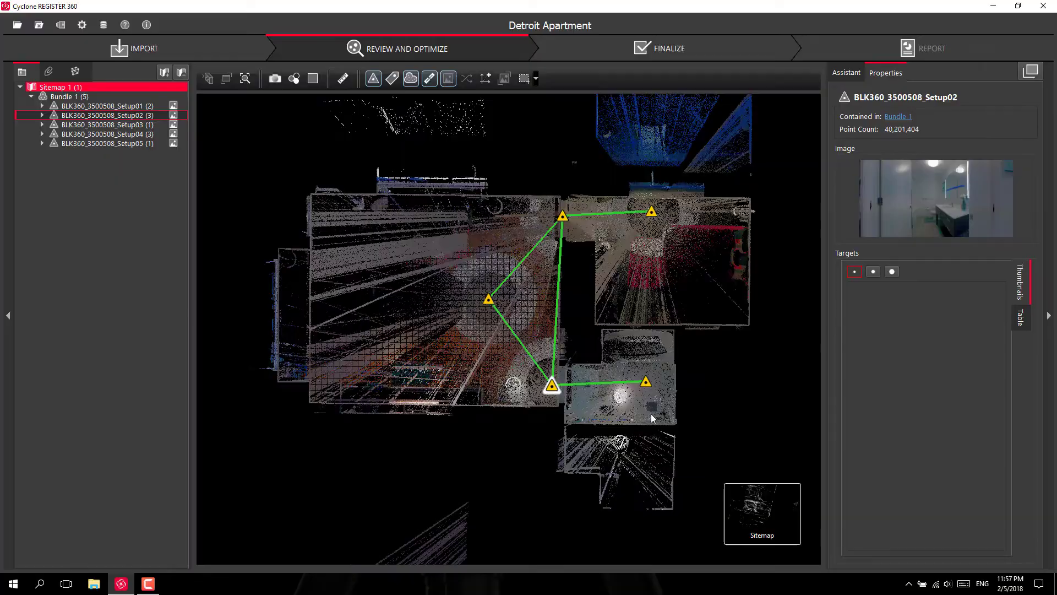
Orbit the 3D bundle cloud, look around from Setup01's scan position, then return to the sitemap
mouse_move(748, 510)
click(609, 509)
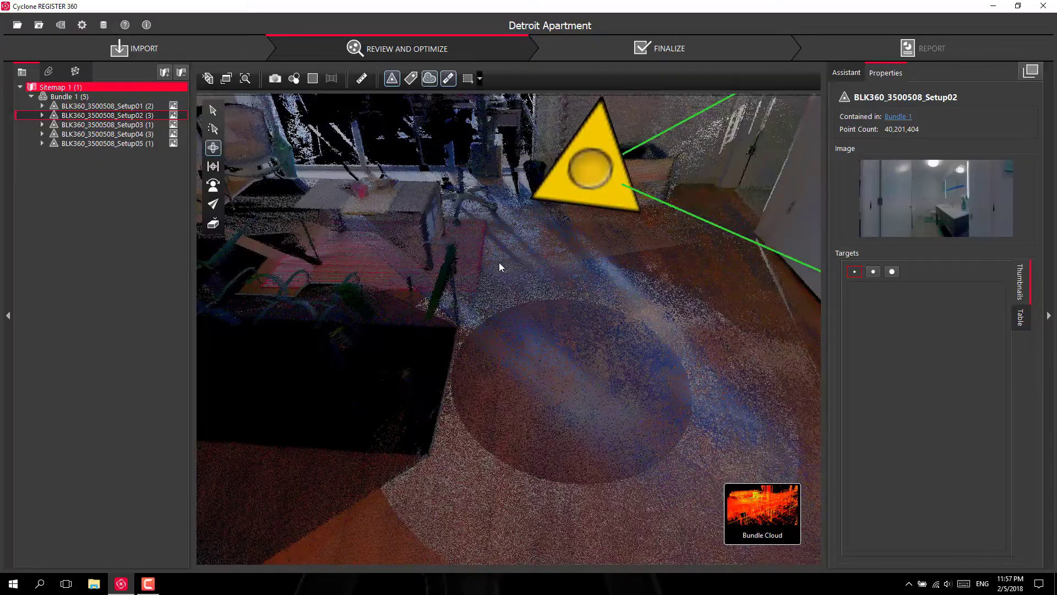
drag(500, 267, 602, 373)
double_click(460, 335)
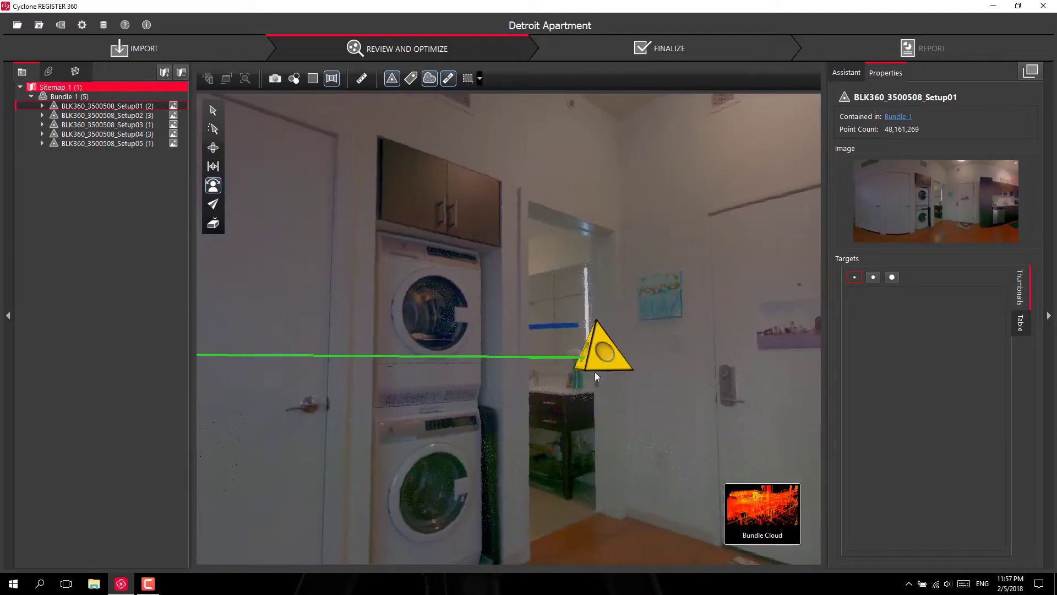
drag(595, 371, 452, 374)
mouse_move(770, 530)
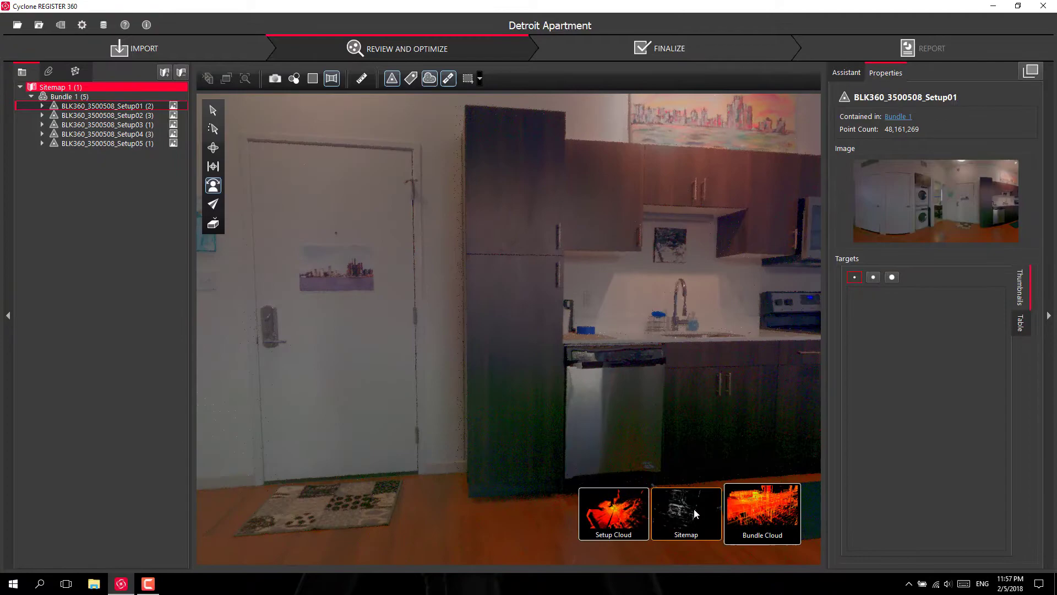
click(694, 510)
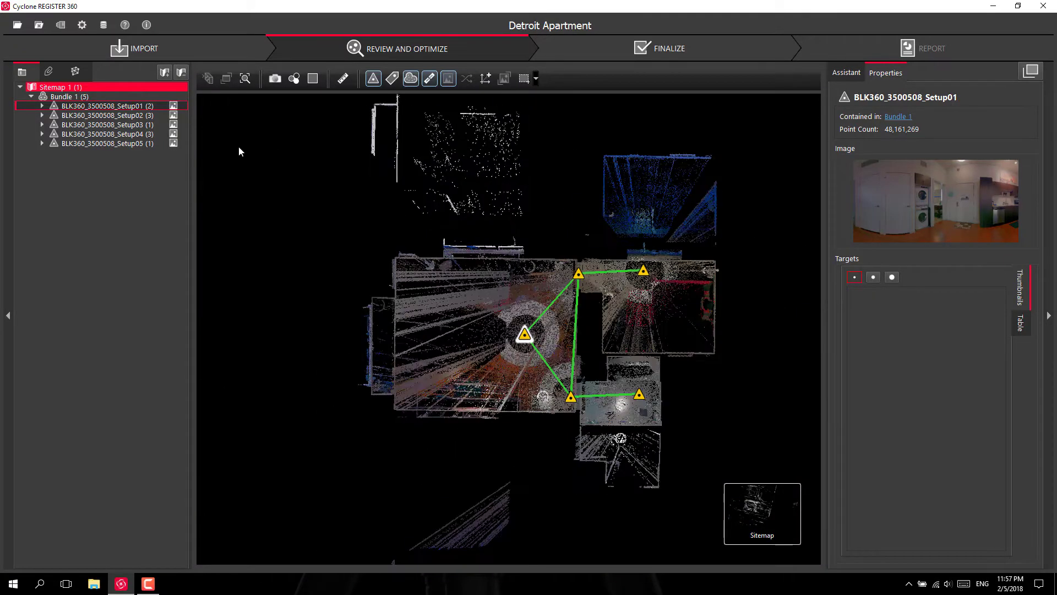
Show Bundle 1's stats and view a thinner TruSlicer plan slice at a different height
click(72, 98)
mouse_move(784, 525)
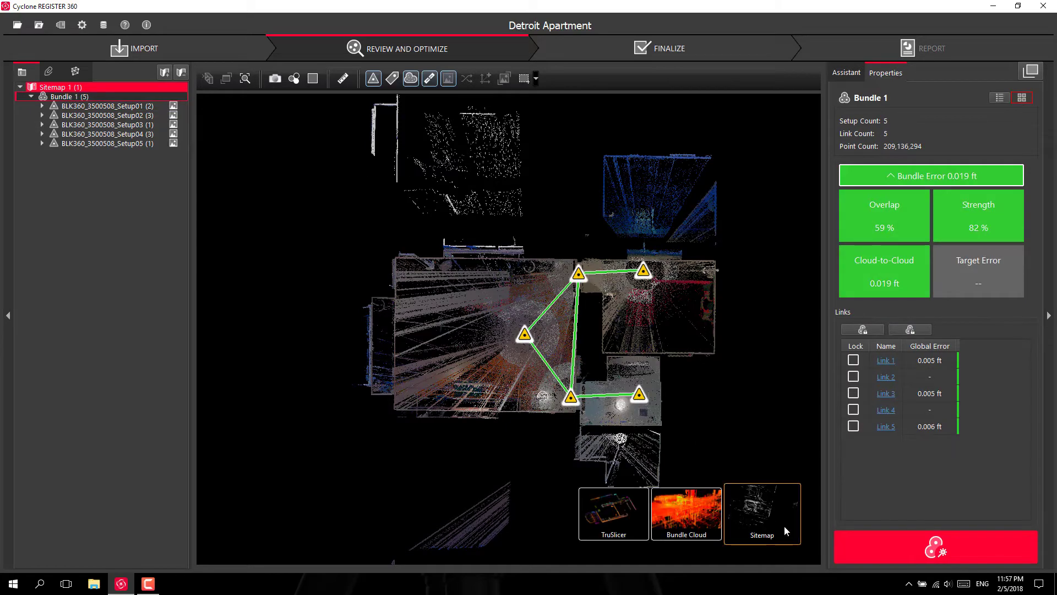
click(614, 512)
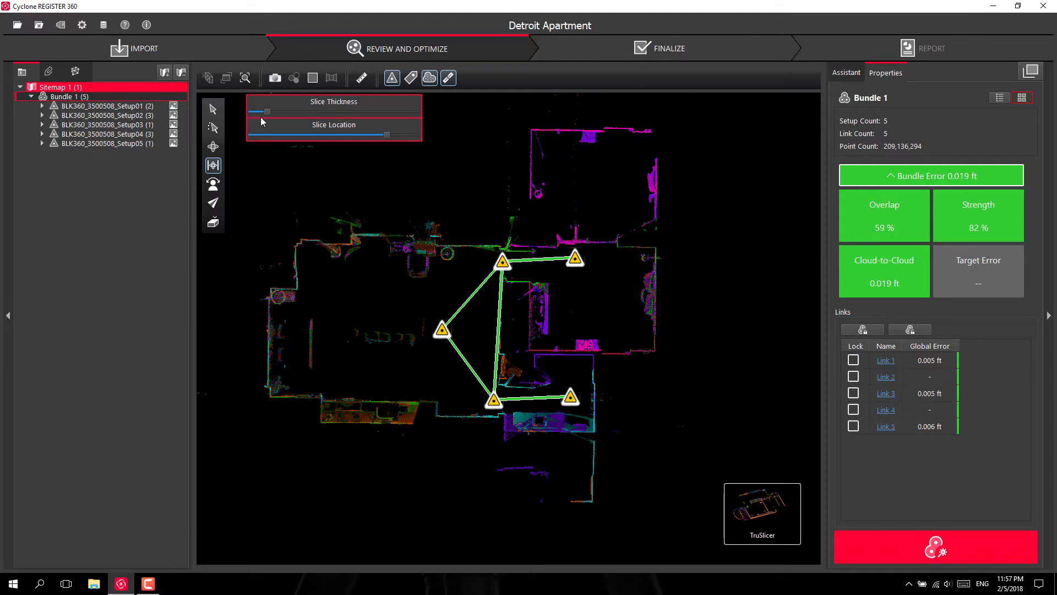
drag(266, 112, 260, 113)
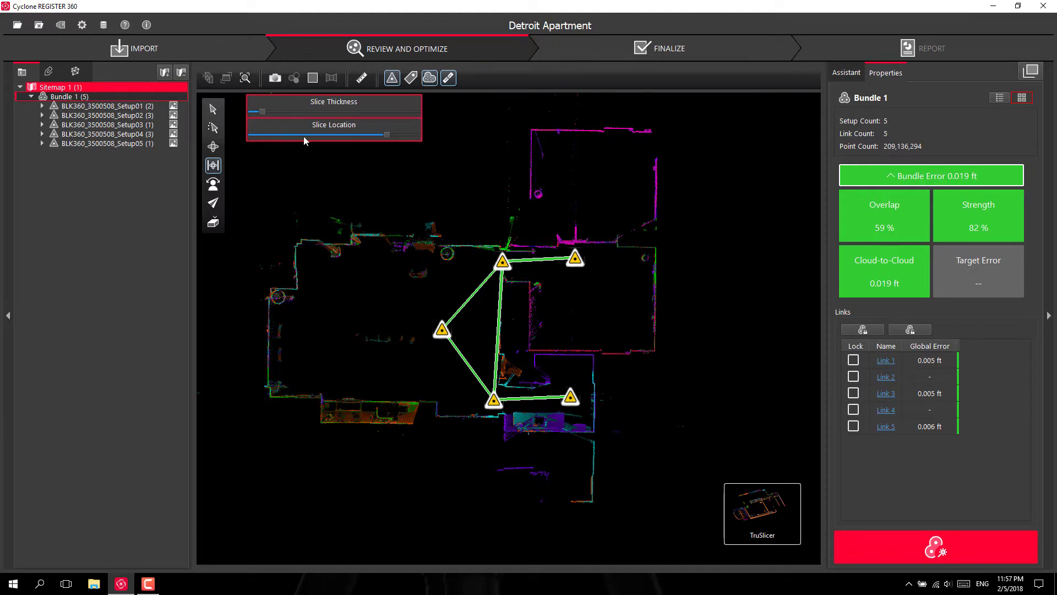
mouse_move(391, 137)
mouse_down()
mouse_move(368, 136)
mouse_move(398, 134)
mouse_up()
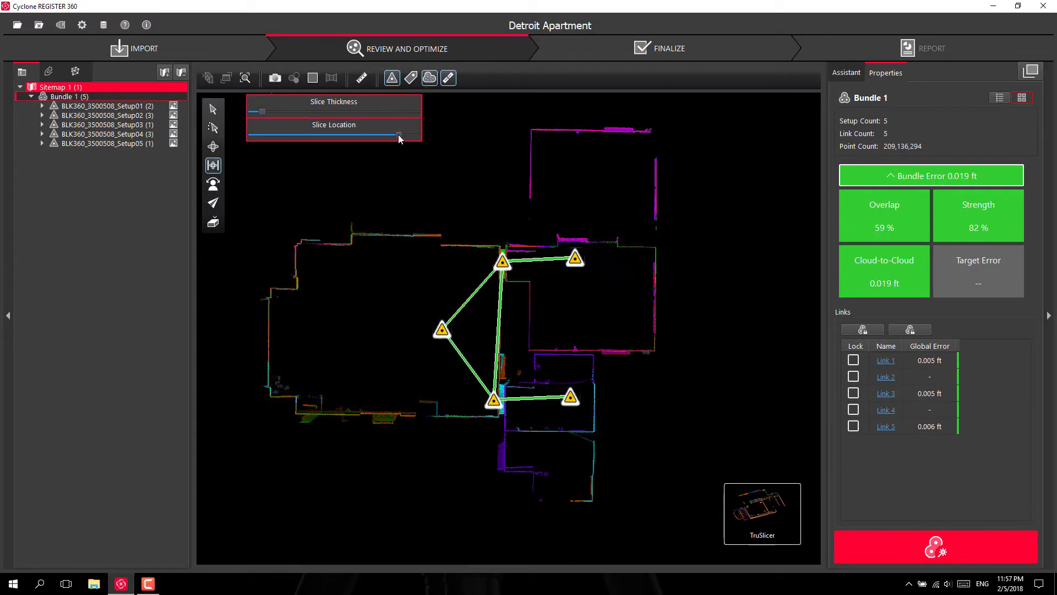
Zoom around the plan slice, then switch to the full colourised top-down point cloud
scroll(597, 393, up, 6)
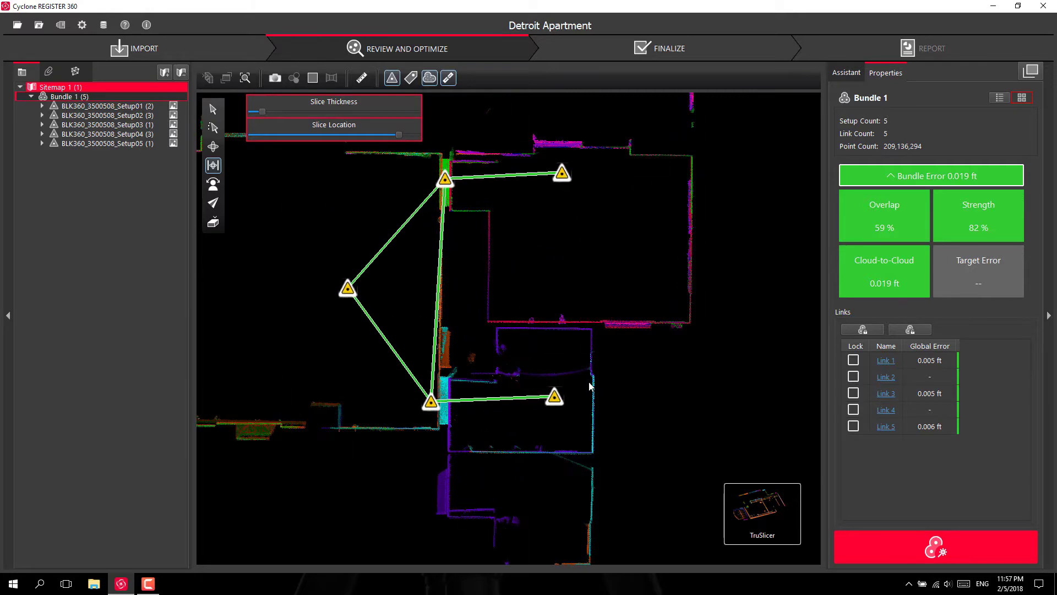
scroll(590, 349, up, 8)
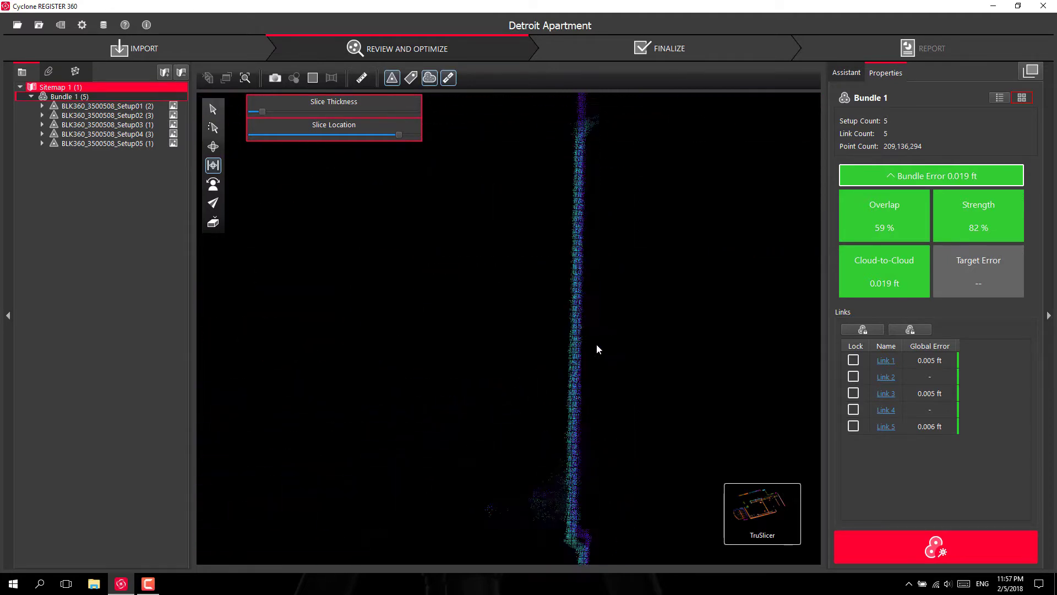
scroll(580, 349, down, 12)
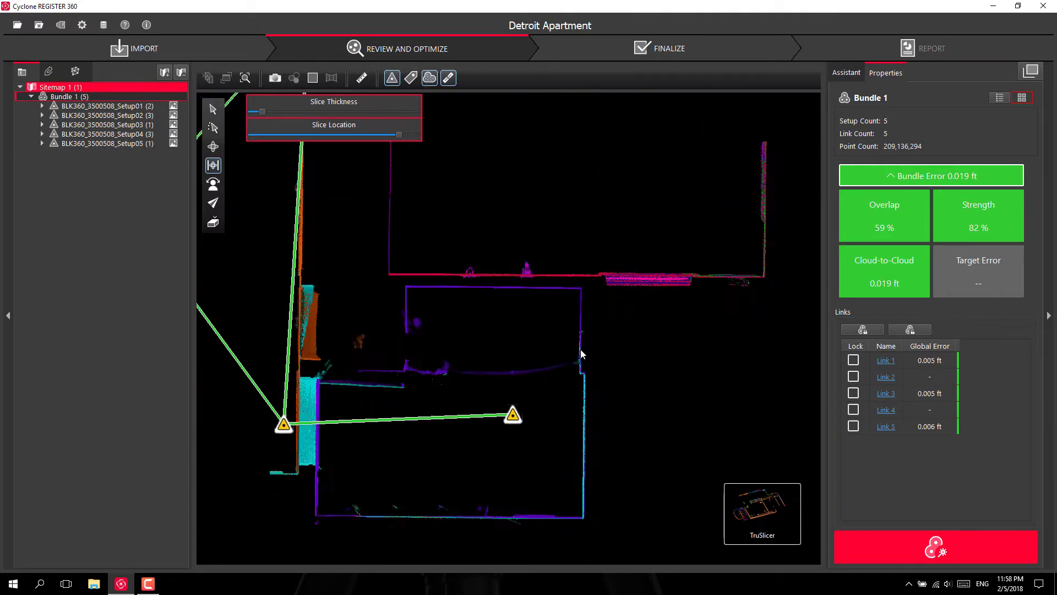
scroll(580, 349, down, 2)
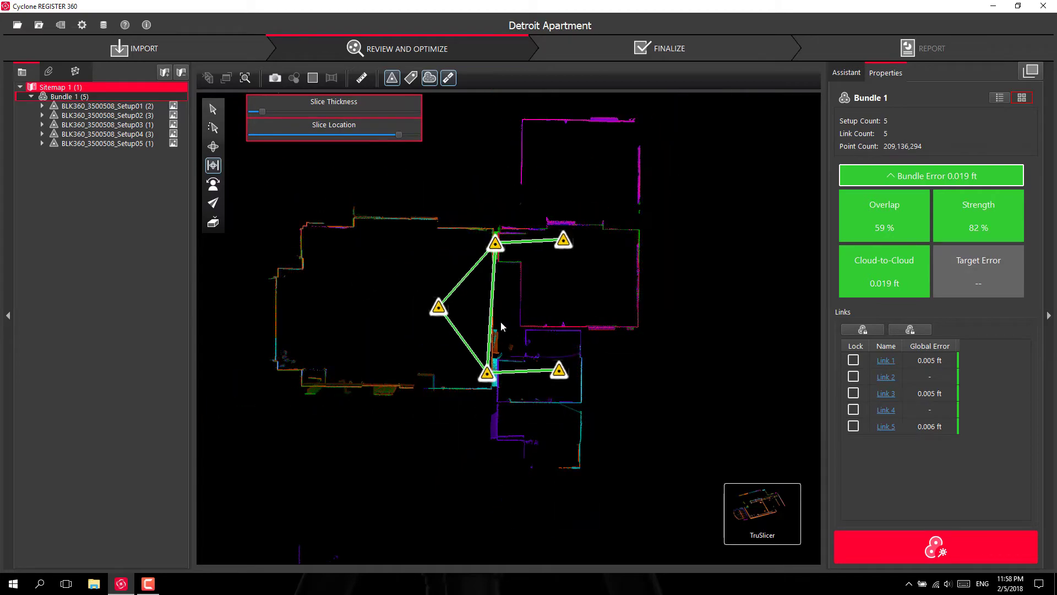
scroll(500, 323, up, 3)
scroll(556, 323, down, 1)
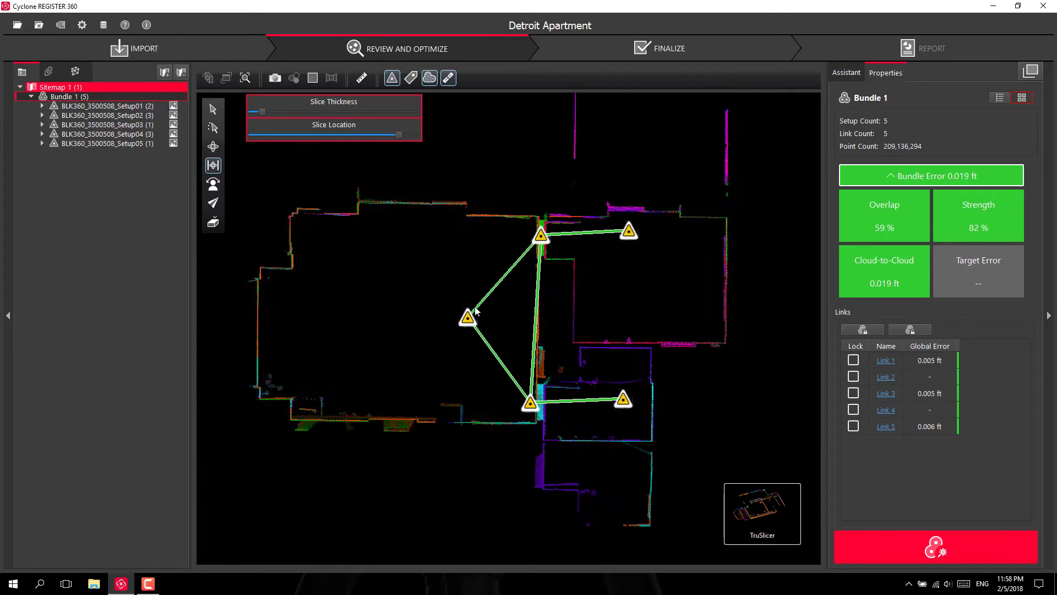
click(686, 488)
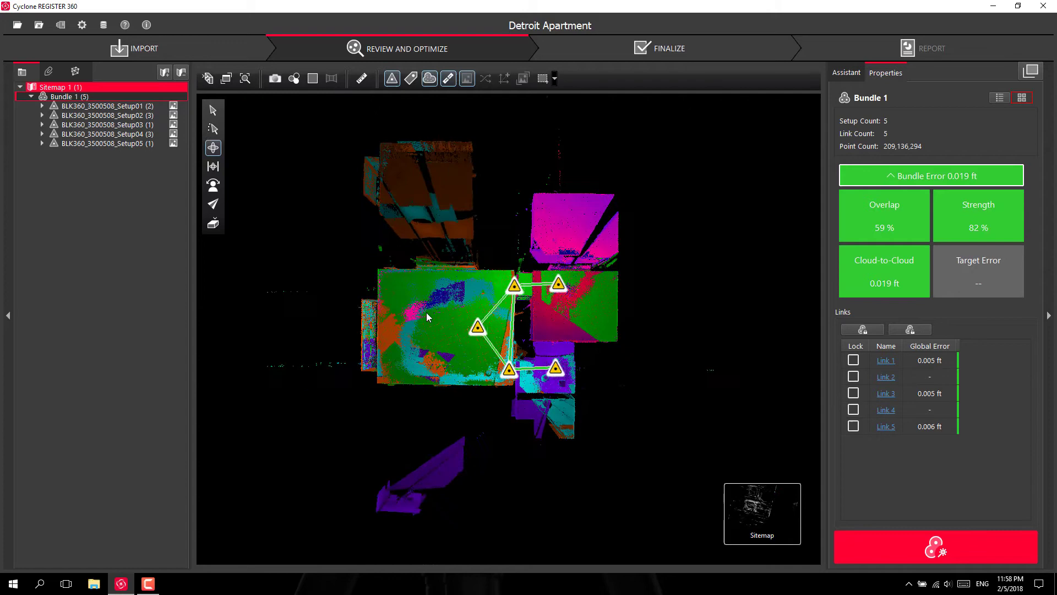
Optimize Bundle 1 and acknowledge the success message, with the error holding at 0.019 ft
scroll(463, 326, up, 3)
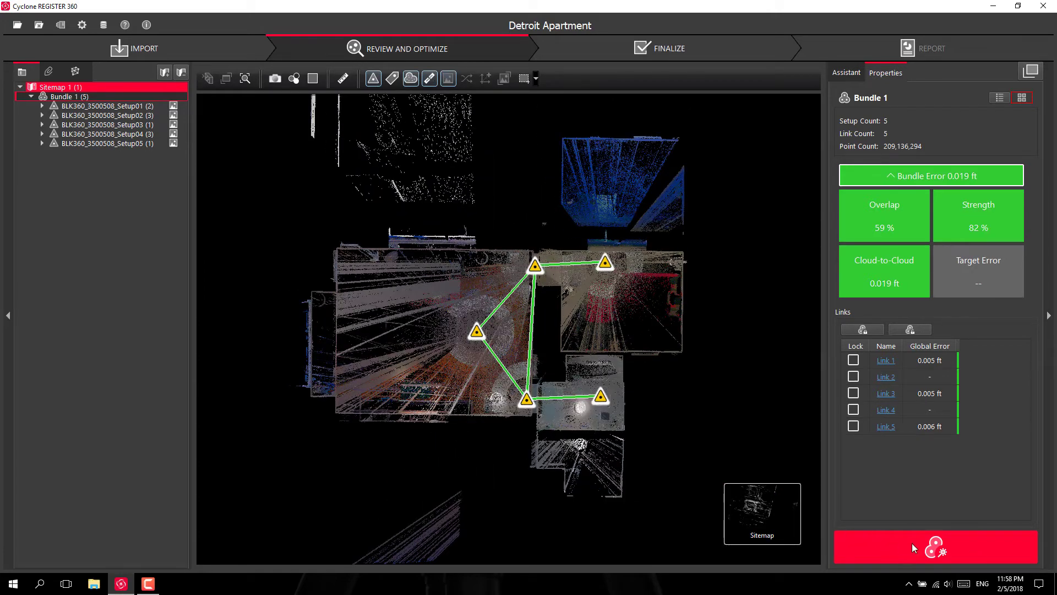
click(929, 550)
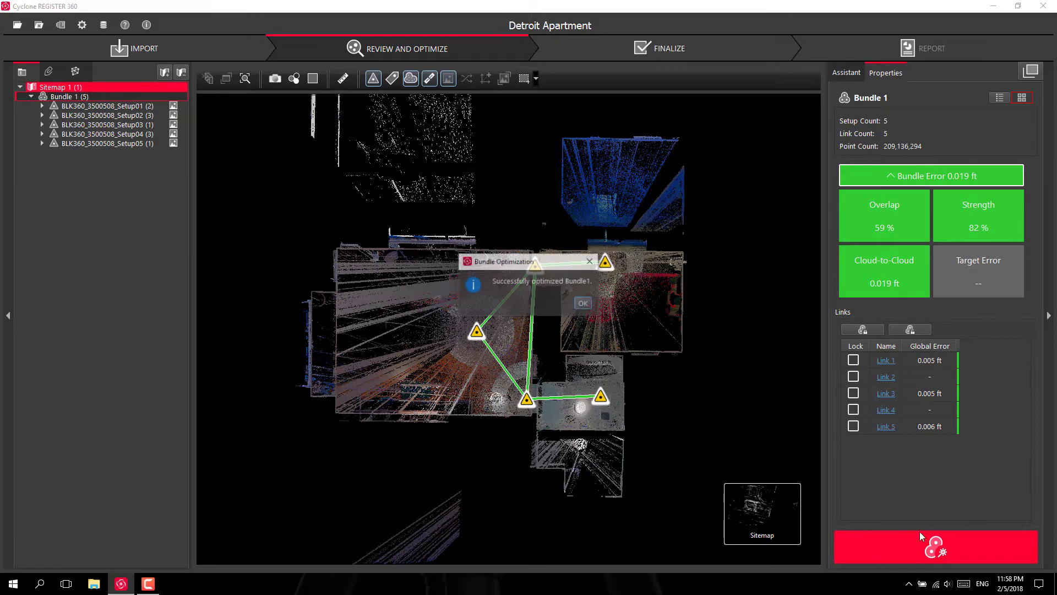
click(584, 303)
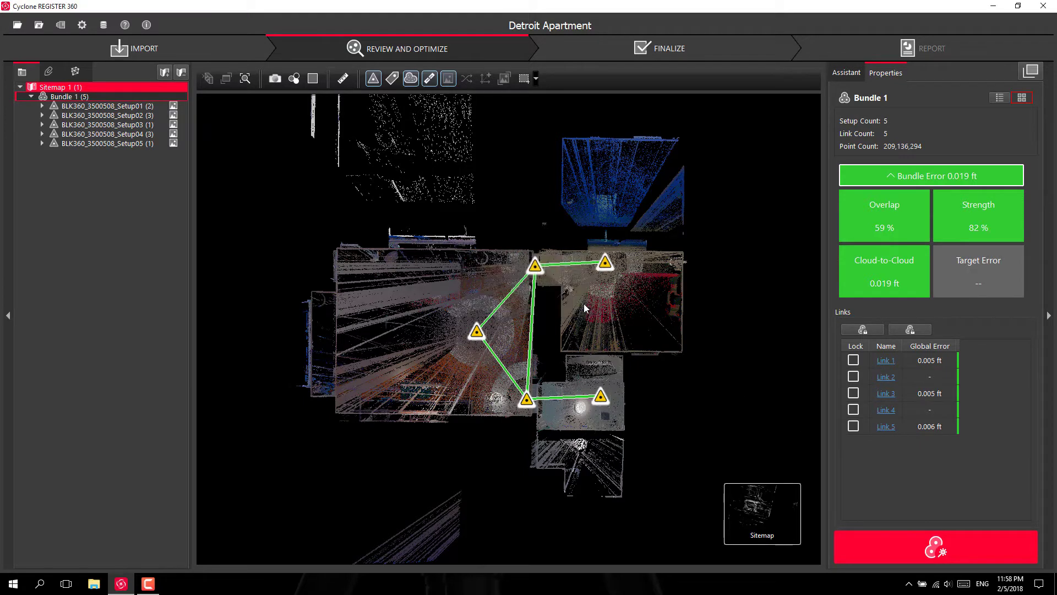
Move to the Finalize step, zoom the sitemap, and mark Sitemap 1's view as ready
click(688, 58)
scroll(468, 342, up, 5)
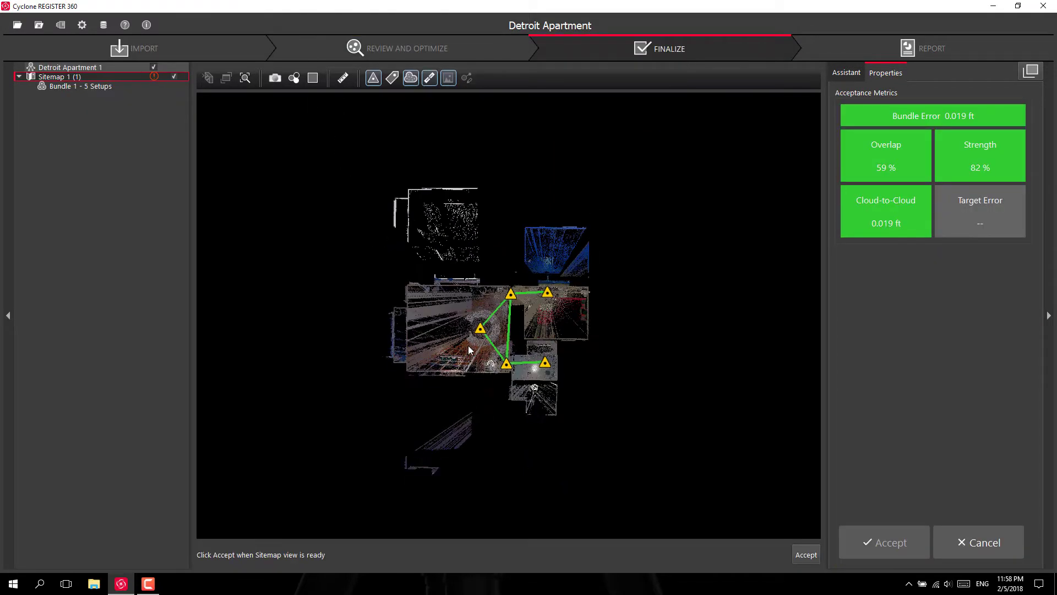
scroll(474, 322, up, 1)
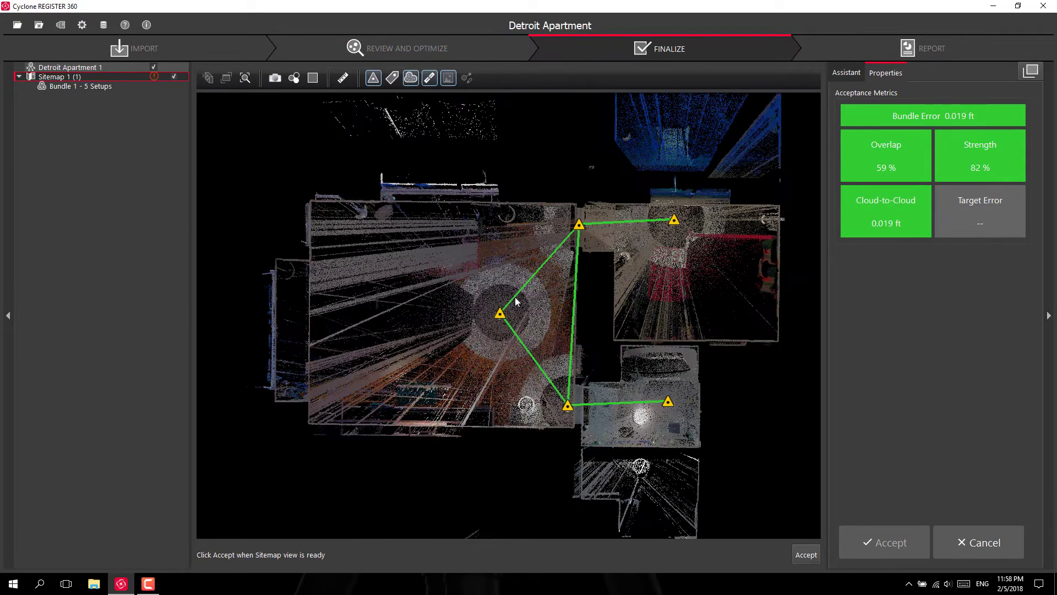
scroll(566, 266, up, 2)
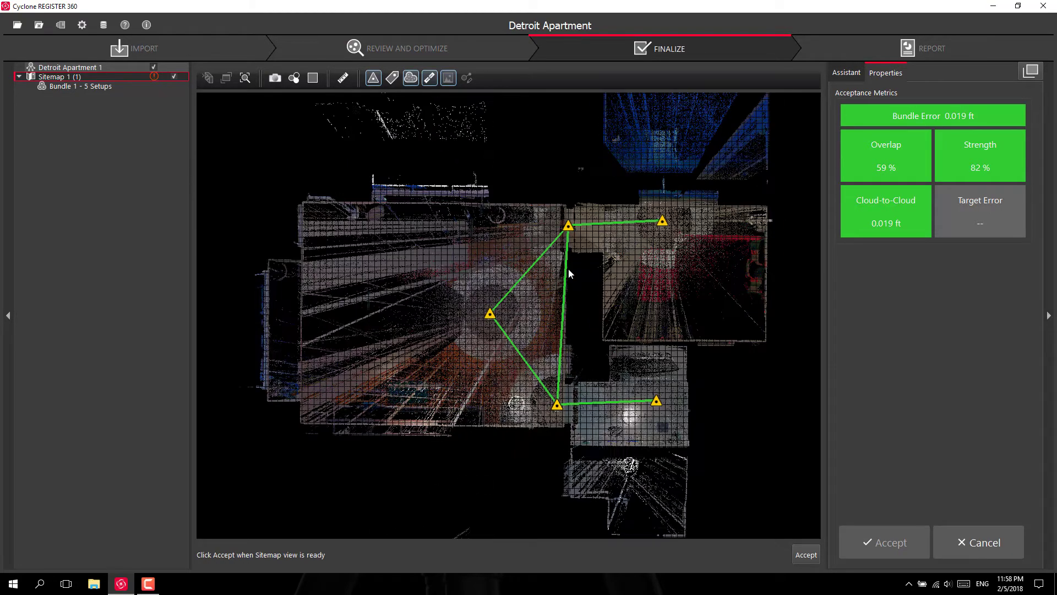
click(805, 555)
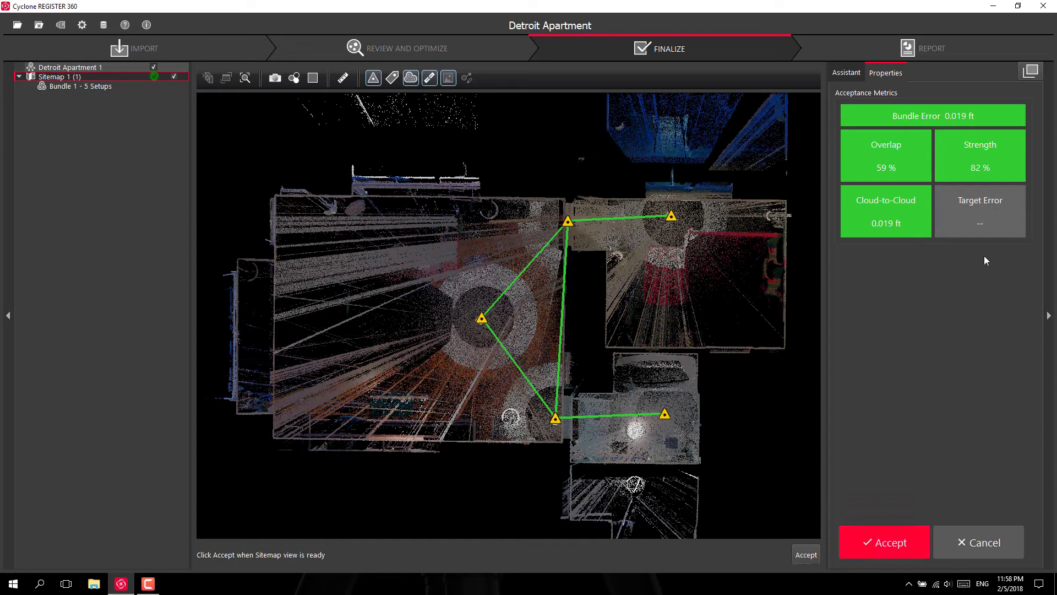
Accept the registration and enter the certifier's name and title 'Reality Capture SW Rep'
click(897, 544)
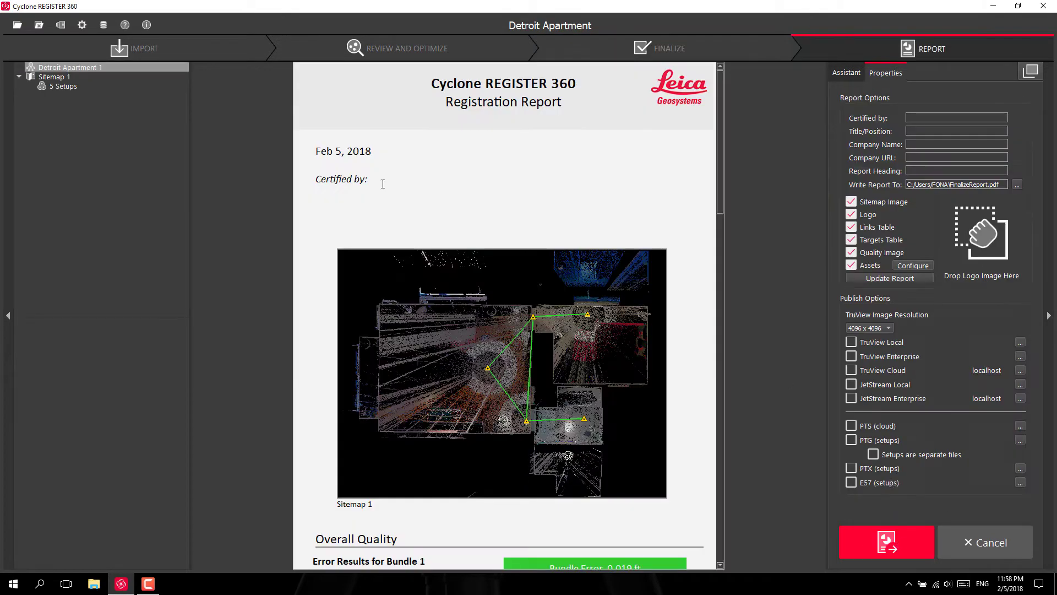
click(951, 118)
text(Andy Fontana)
key(Tab)
text(Reality Capture SW Rep)
Add company 'Leica Geosystems', URL hds.leica-geosystems.us, heading 'Detroit Apartment', and update the report
key(Tab)
text(Leica Geosystems)
key(Tab)
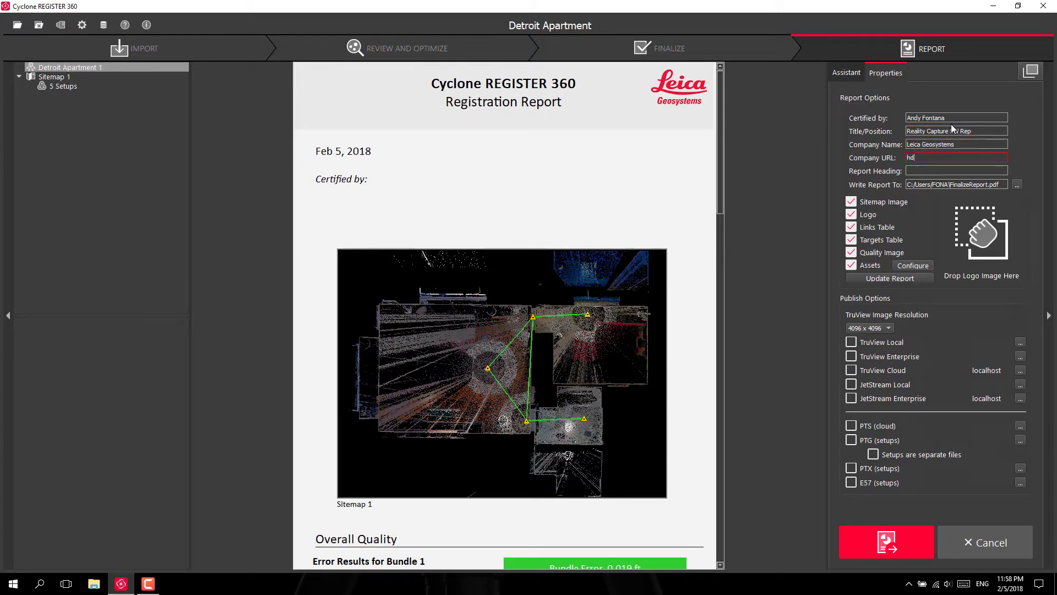
text(hds.leica-geosystems.us)
key(Tab)
text(Detroit Apartment)
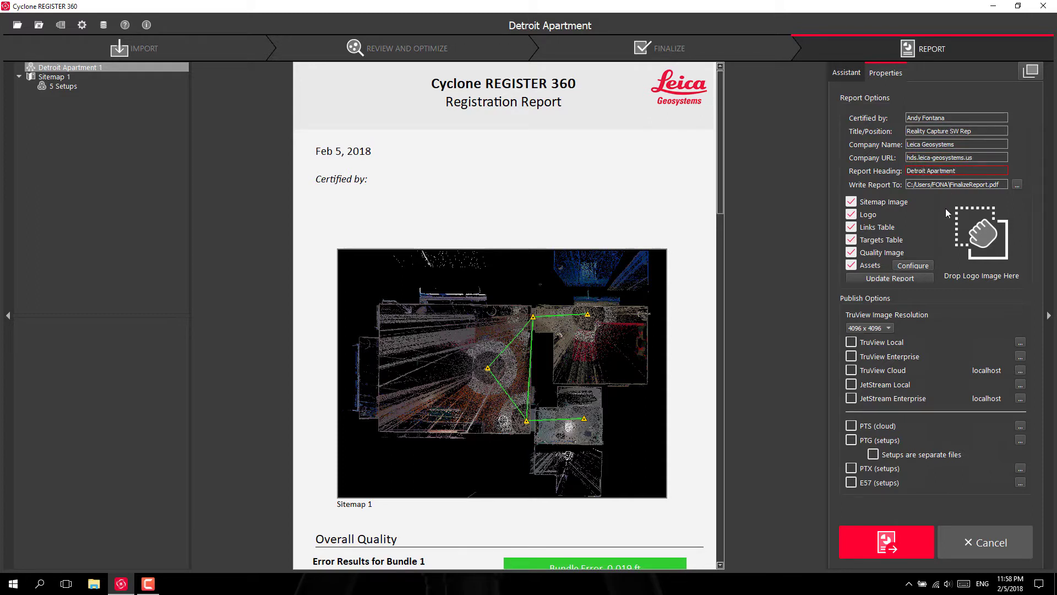
click(903, 279)
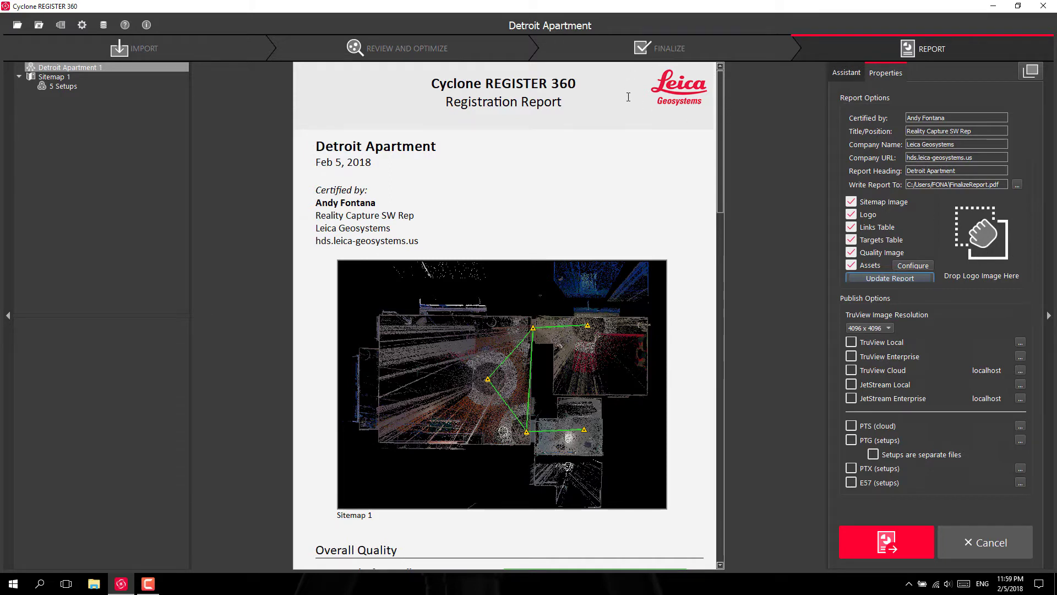
Scroll through the report preview to review its quality and link results
scroll(608, 355, down, 12)
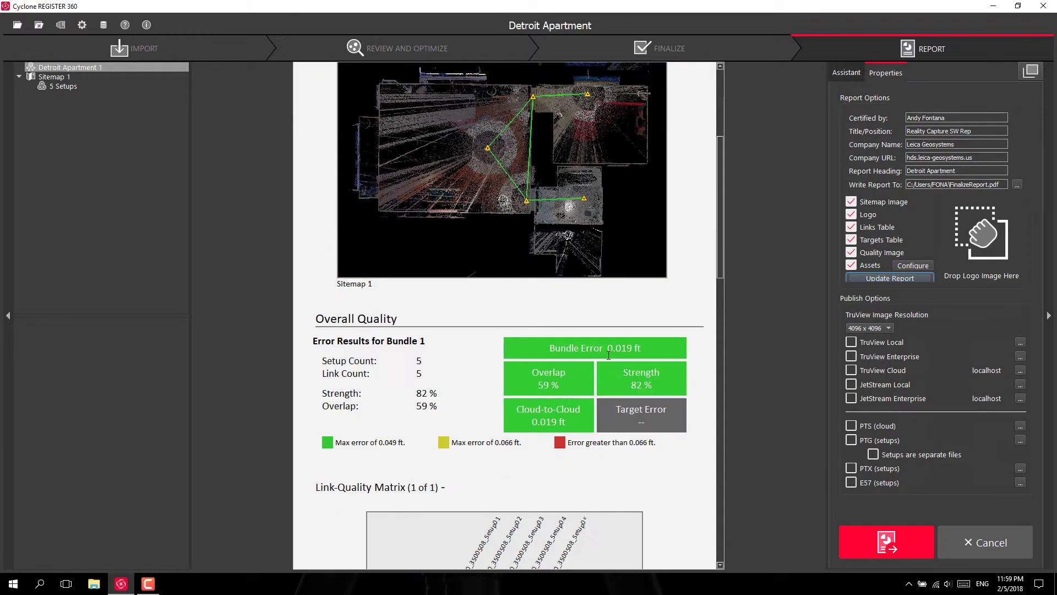
scroll(609, 355, down, 5)
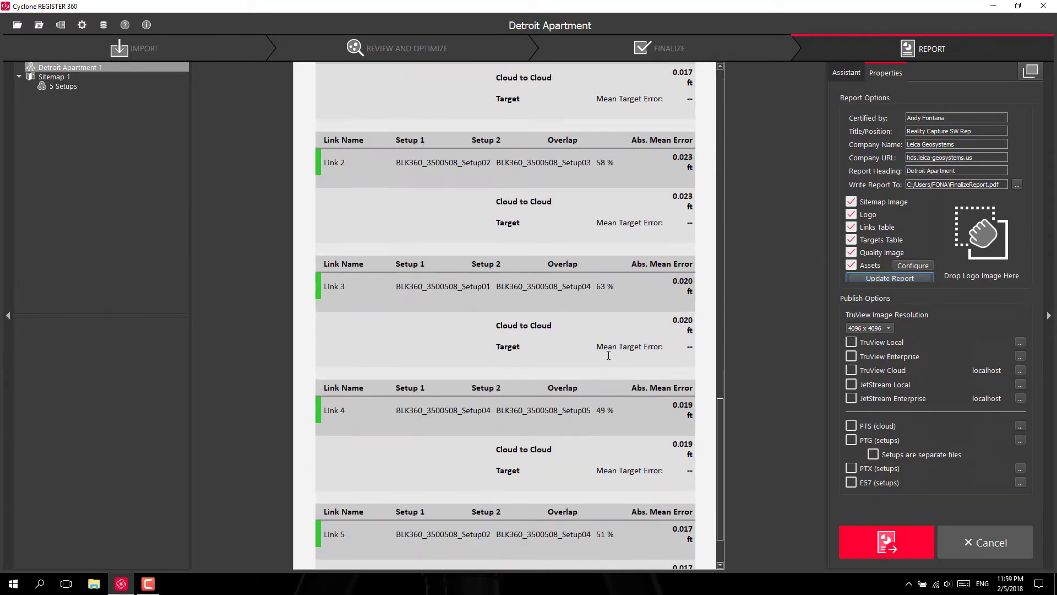
scroll(608, 355, up, 10)
scroll(608, 355, up, 10)
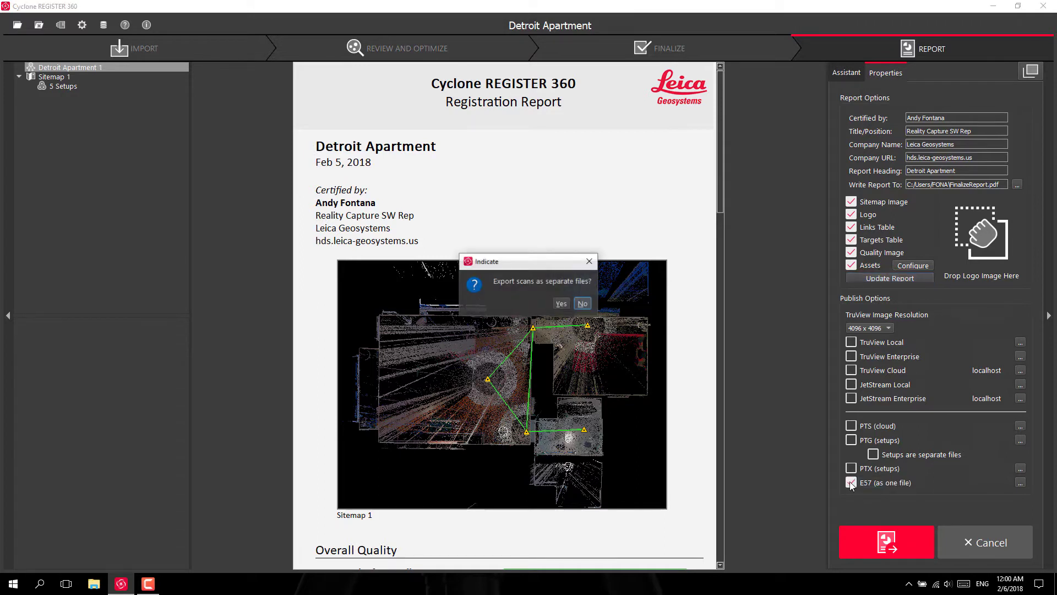
Save the scans as a single E57 file named 'Detroit Apartment' in the Detroit Apartment folder
click(582, 303)
double_click(246, 104)
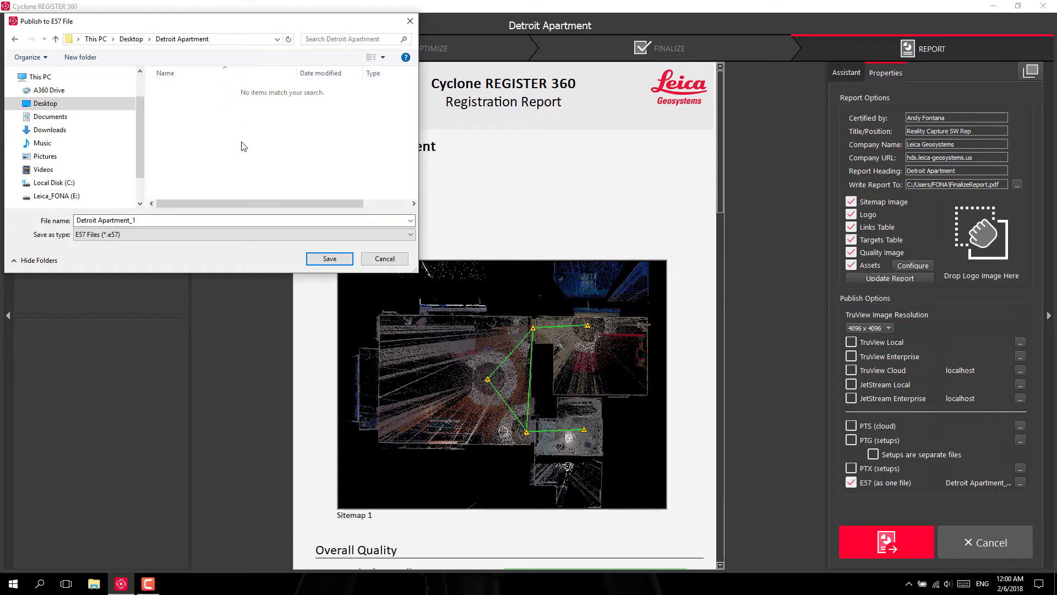
click(155, 219)
key(End)
key(BackSpace)
key(BackSpace)
key(Return)
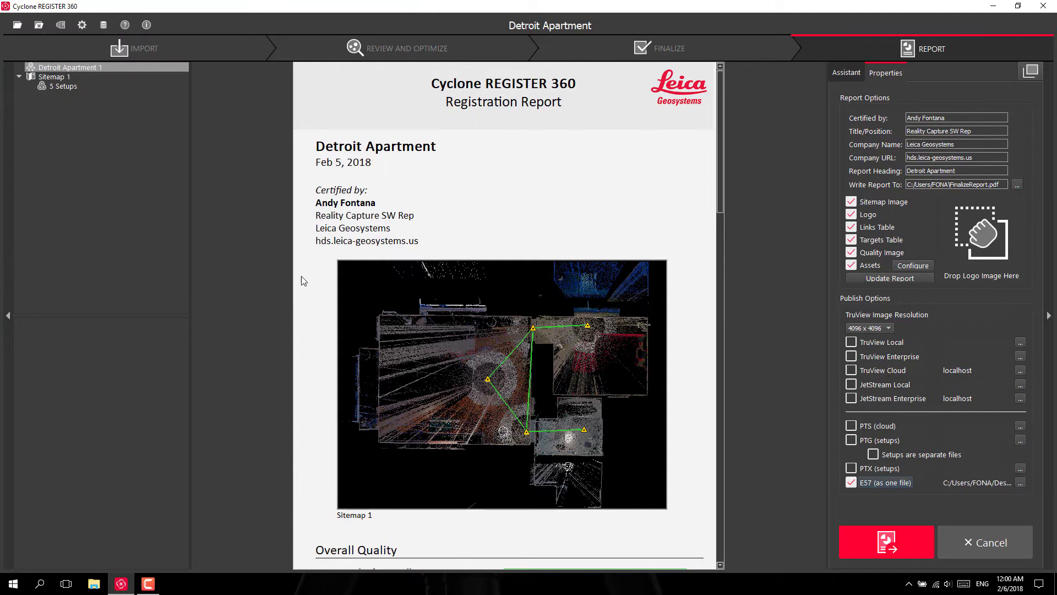
Enable TruView Cloud and JetStream Enterprise publishing, accepting their localhost server settings
click(853, 372)
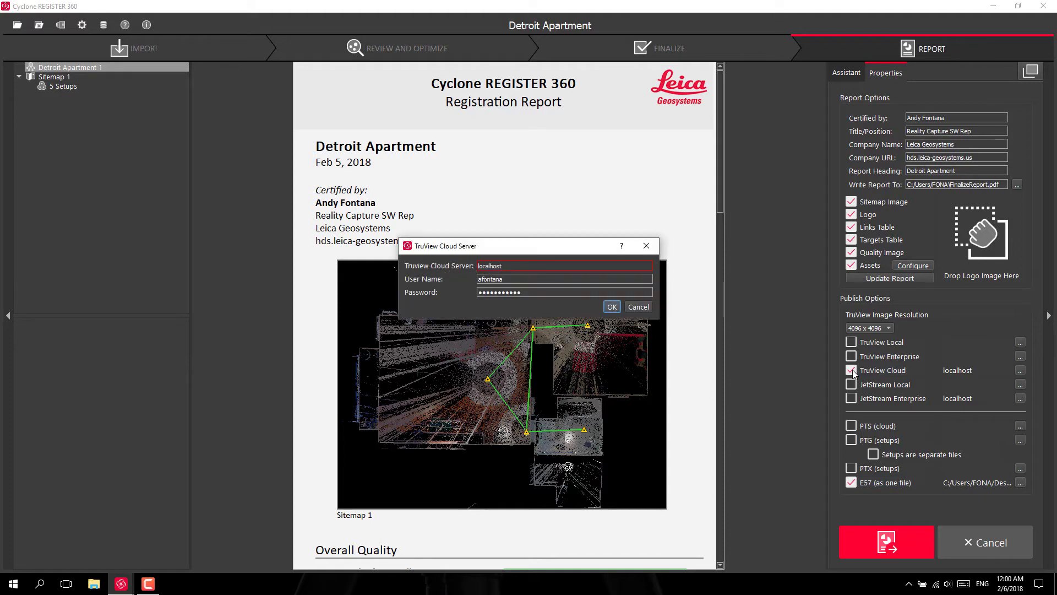
click(612, 307)
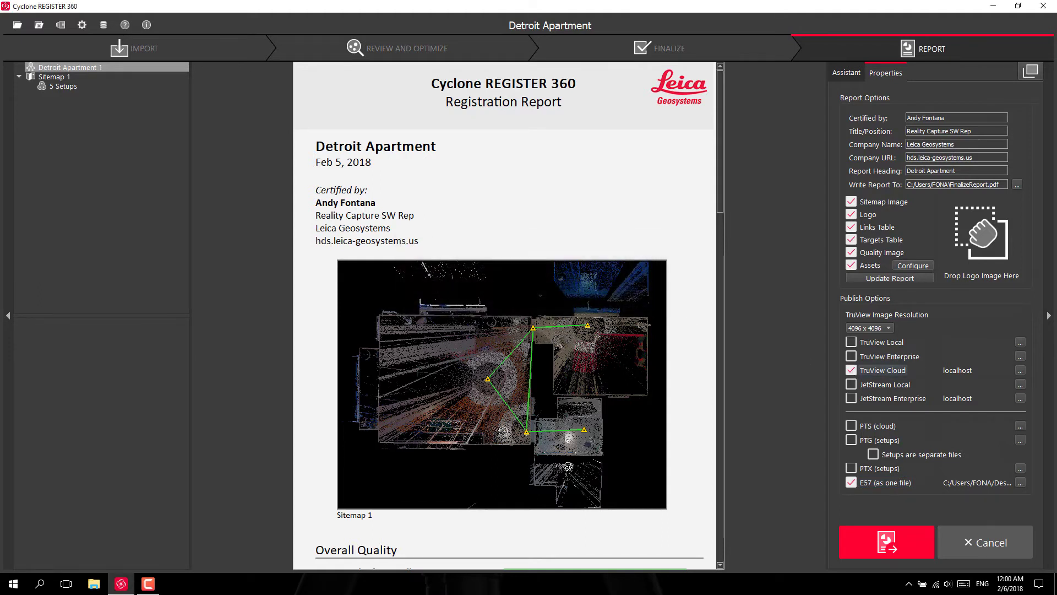
click(852, 399)
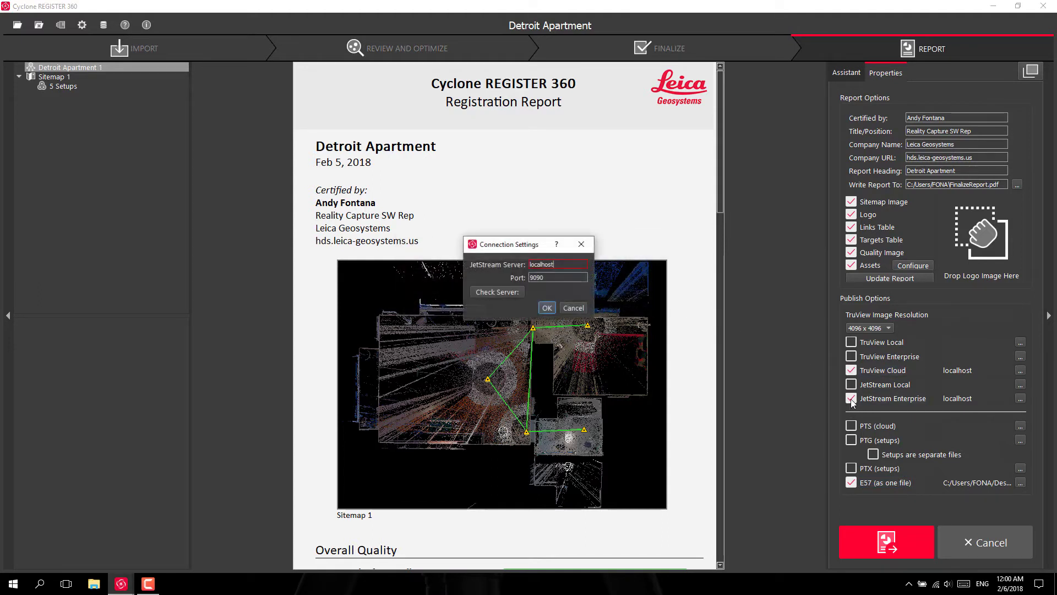
click(548, 309)
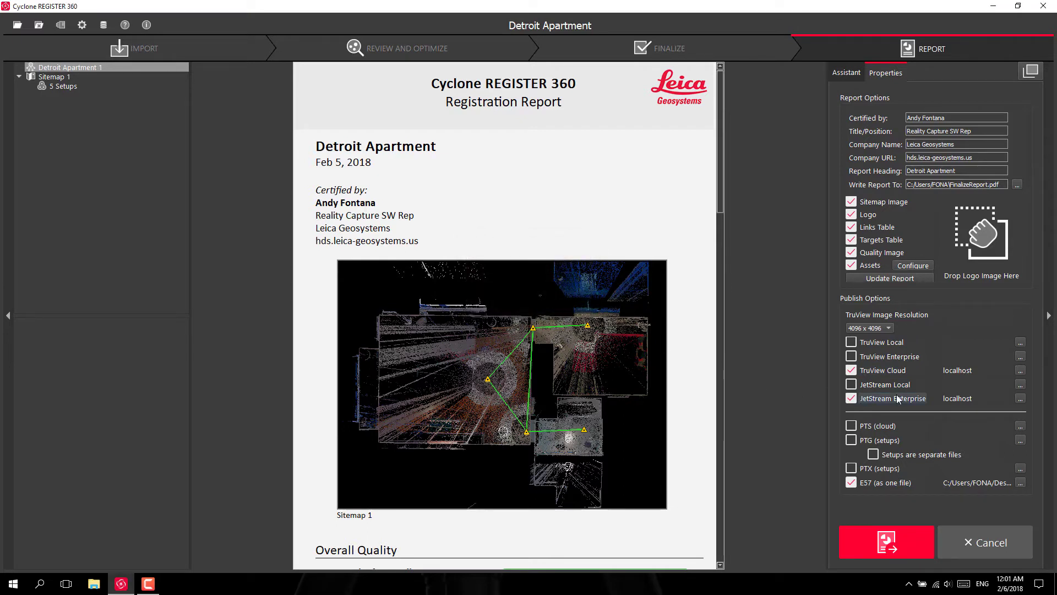
Publish the project to E57, TruView Cloud and JetStream Enterprise
click(911, 541)
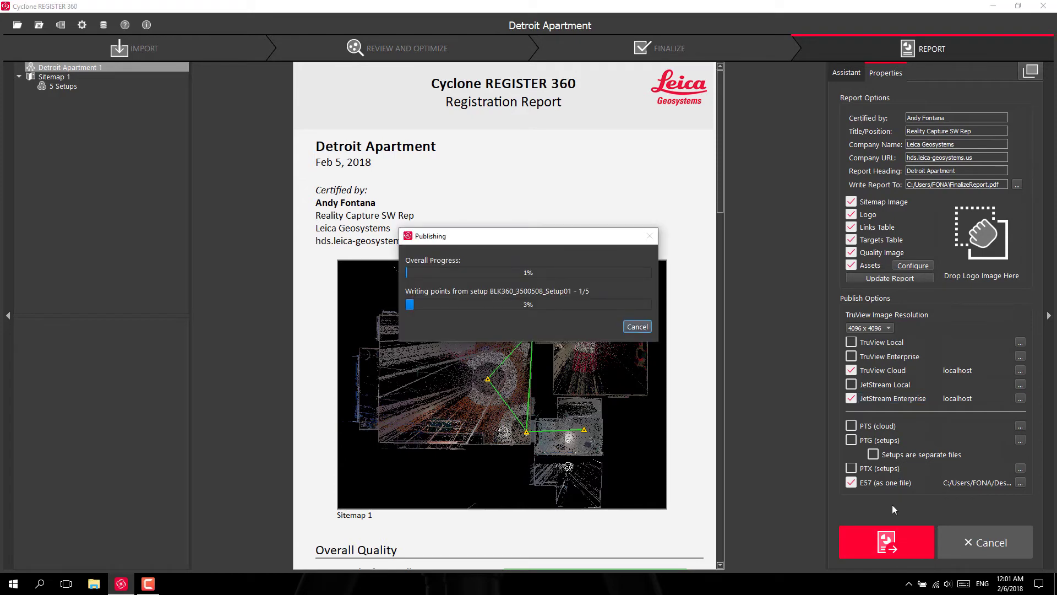